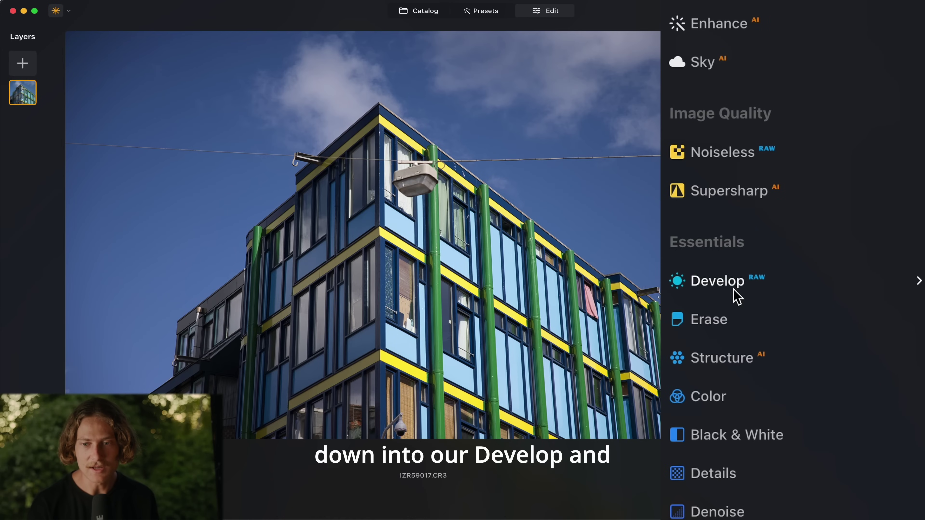
- Auto-adjust the building photo in Develop and switch its camera profile to Camera Neutral
{"action": "left_click", "coordinate": [727, 280]}
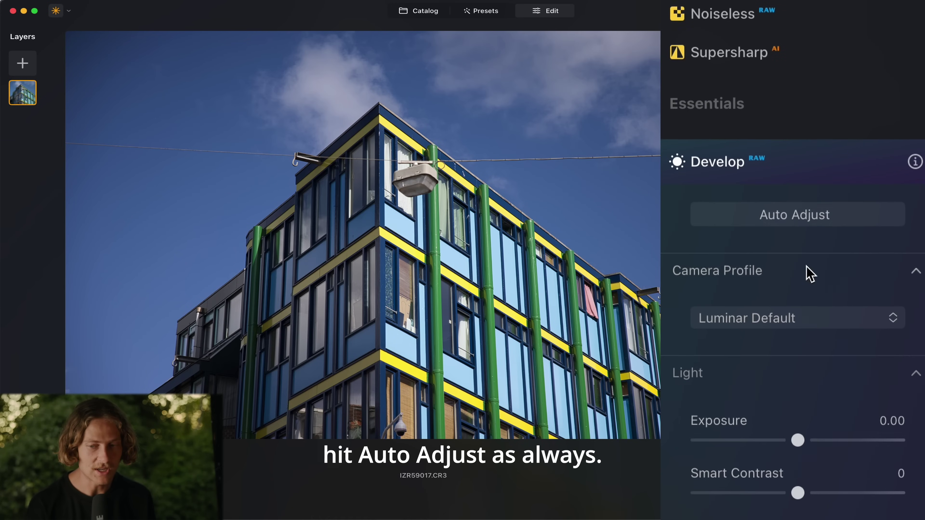
{"action": "left_click", "coordinate": [852, 223]}
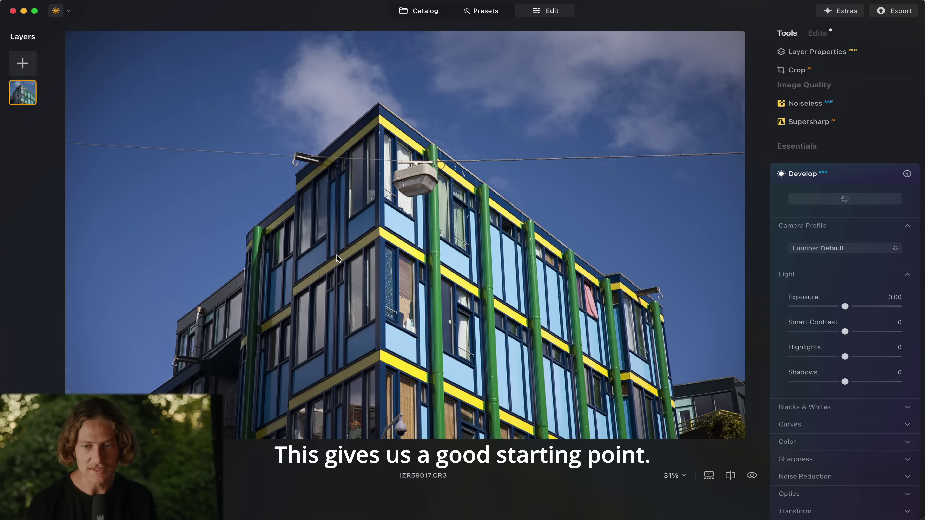
{"action": "left_click", "coordinate": [826, 249]}
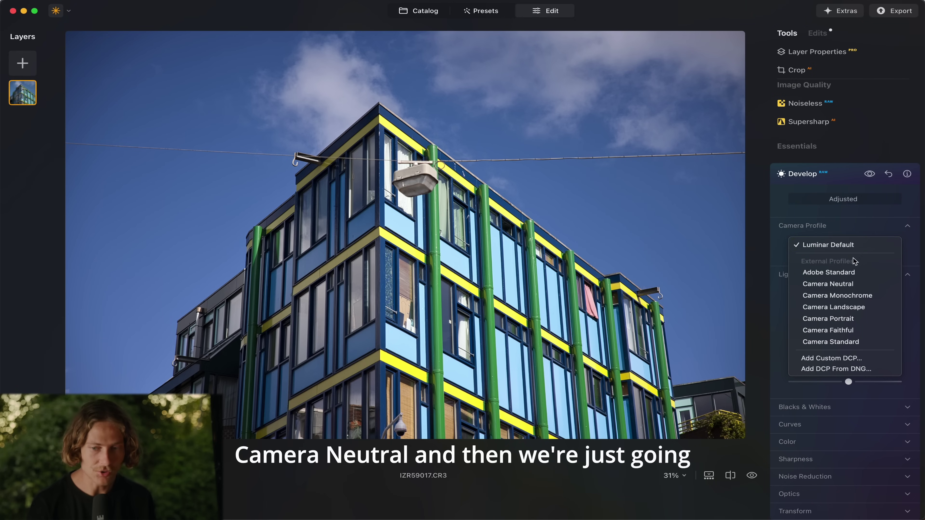
{"action": "left_click", "coordinate": [849, 283]}
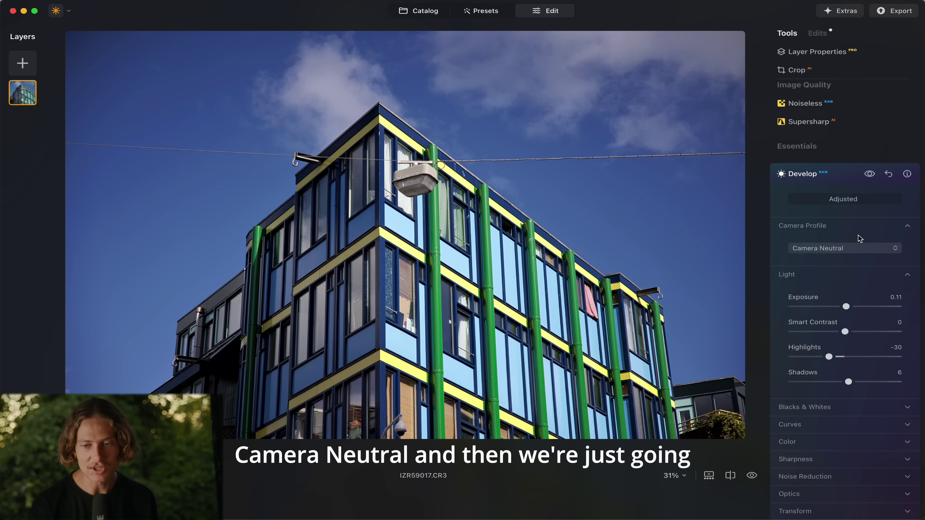
- Set Shadows to -16 and raise Blacks to 100
{"action": "scroll", "coordinate": [826, 285], "scroll_direction": "down", "scroll_amount": 2}
{"action": "left_click_drag", "start_coordinate": [848, 346], "coordinate": [825, 347]}
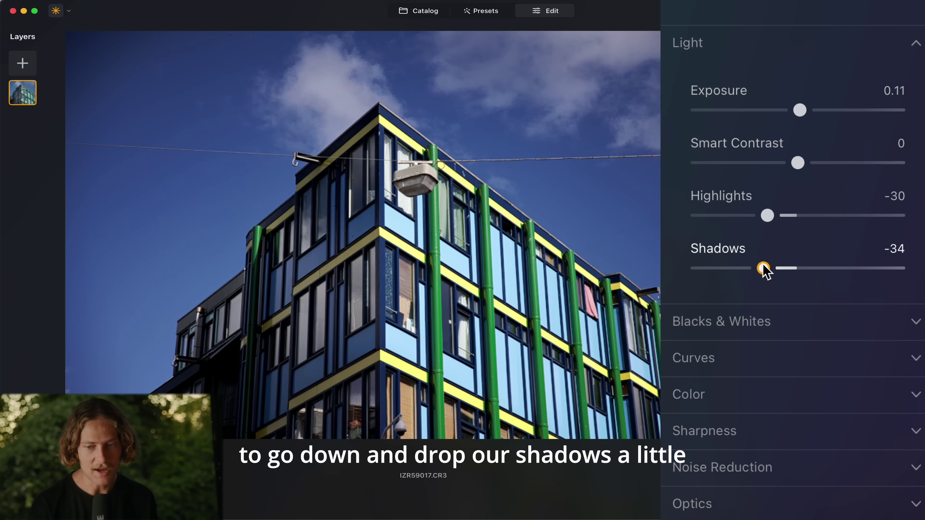
{"action": "left_click_drag", "start_coordinate": [774, 266], "coordinate": [897, 284]}
{"action": "left_click", "coordinate": [802, 321]}
{"action": "scroll", "coordinate": [832, 281], "scroll_direction": "down", "scroll_amount": 4}
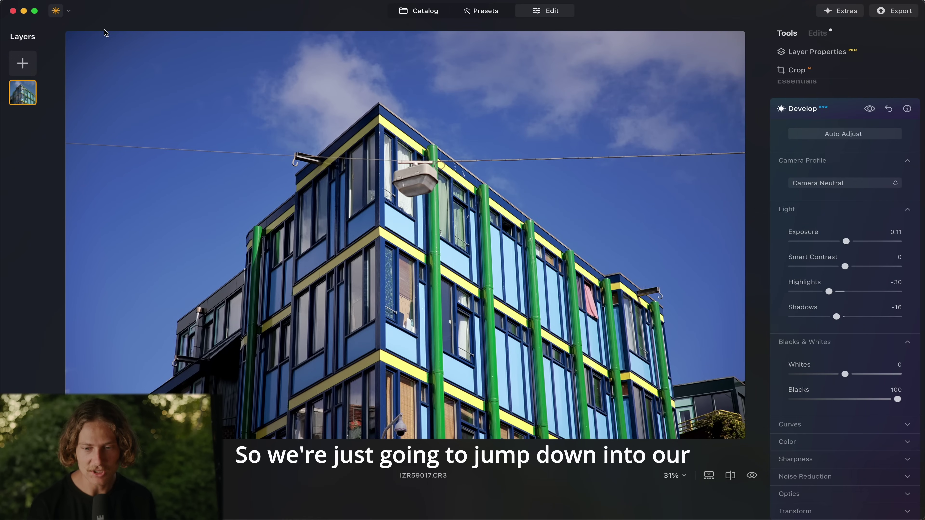
- In Optics, enable Auto Distortion Corrections, Auto Fix Chromatic Aberrations and Auto Defringe
{"action": "scroll", "coordinate": [870, 337], "scroll_direction": "down", "scroll_amount": 2}
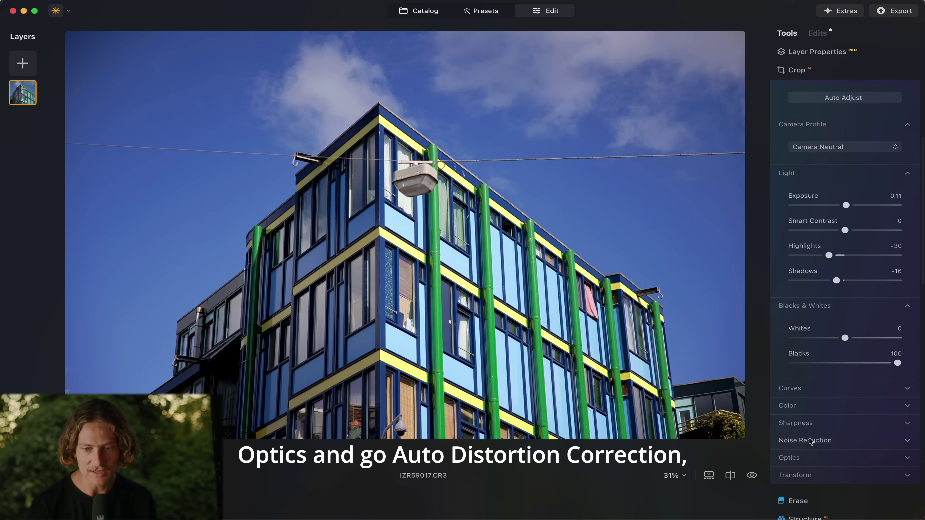
{"action": "left_click", "coordinate": [807, 462]}
{"action": "scroll", "coordinate": [824, 386], "scroll_direction": "down", "scroll_amount": 3}
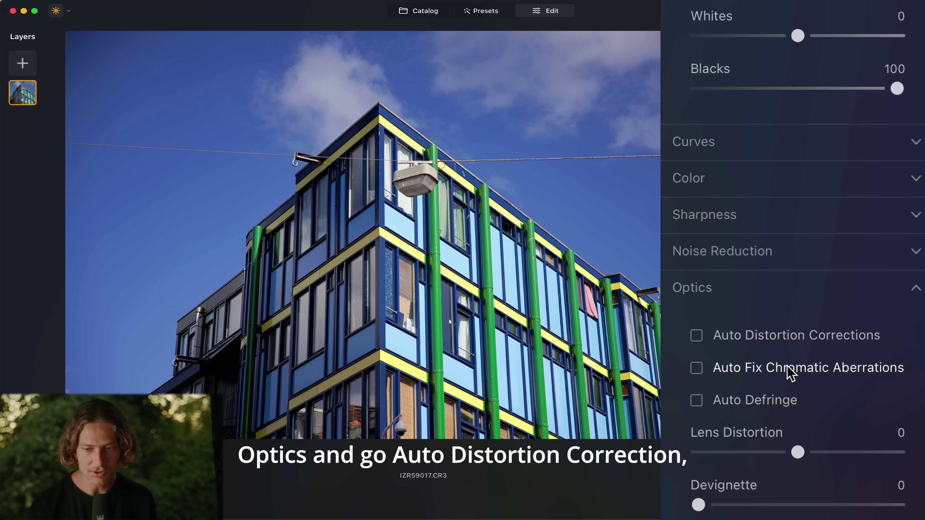
{"action": "left_click", "coordinate": [697, 337]}
{"action": "left_click", "coordinate": [696, 368]}
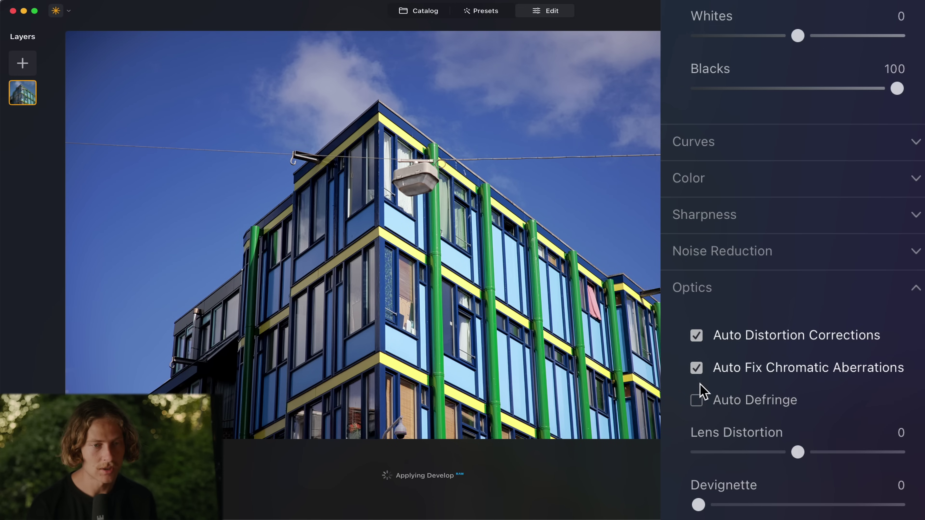
{"action": "left_click", "coordinate": [697, 401]}
- Brighten the darkened corners by setting Devignette to about 153
{"action": "scroll", "coordinate": [765, 401], "scroll_direction": "down", "scroll_amount": 2}
{"action": "mouse_move", "coordinate": [827, 394]}
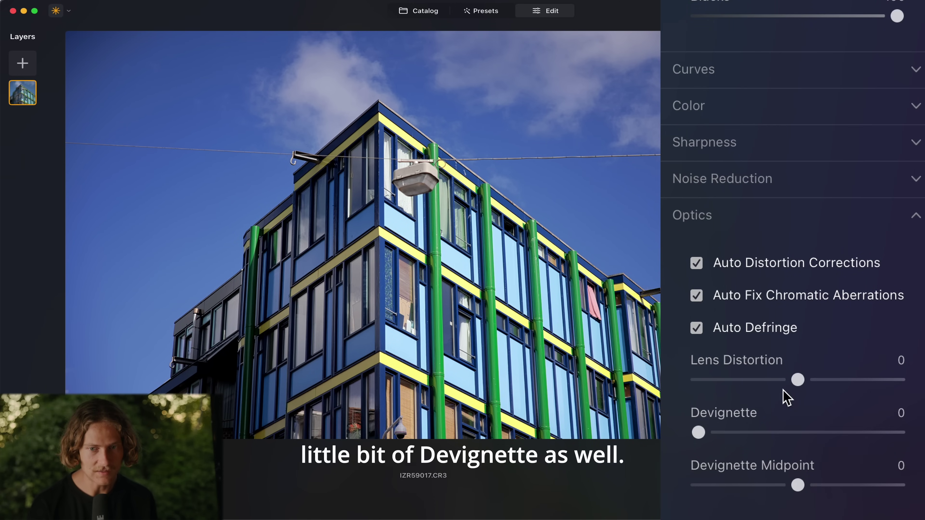
{"action": "left_click_drag", "start_coordinate": [698, 433], "coordinate": [848, 432]}
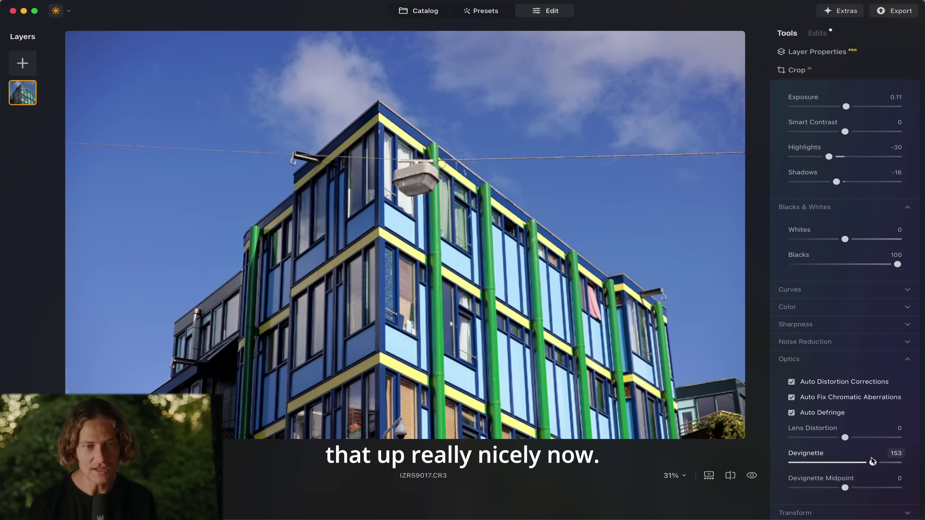
{"action": "scroll", "coordinate": [854, 330], "scroll_direction": "up", "scroll_amount": 5}
- Use the Color section's eyedropper on a grey window to set Temperature 6119 and Tint 2
{"action": "scroll", "coordinate": [854, 330], "scroll_direction": "up", "scroll_amount": 3}
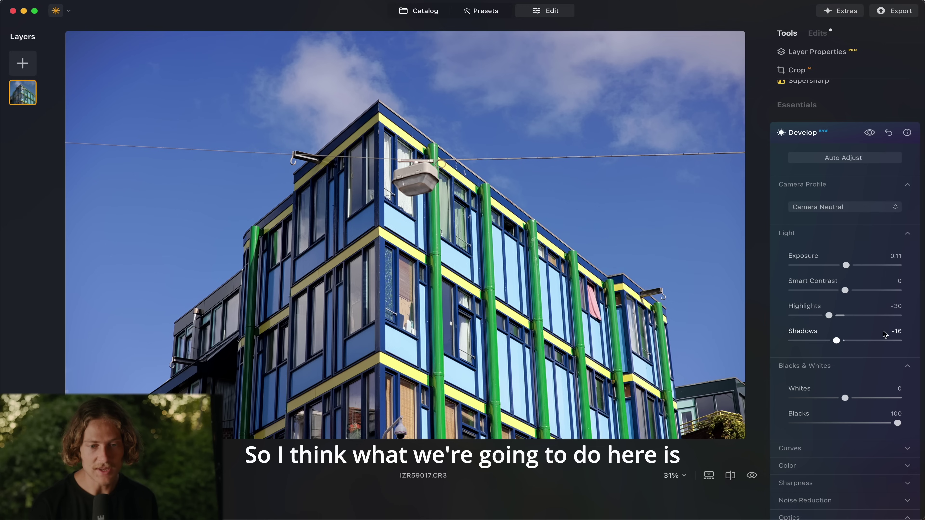
{"action": "scroll", "coordinate": [885, 334], "scroll_direction": "down", "scroll_amount": 2}
{"action": "scroll", "coordinate": [875, 252], "scroll_direction": "up", "scroll_amount": 5}
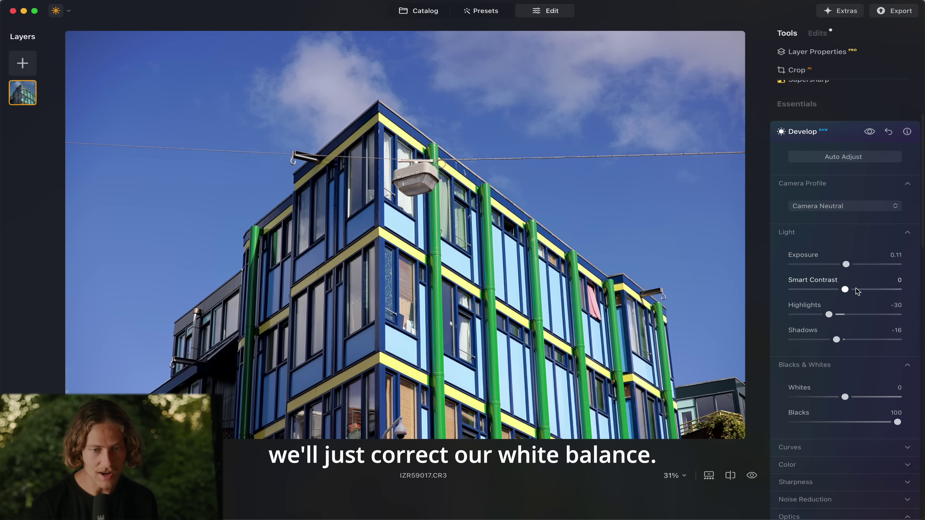
{"action": "scroll", "coordinate": [845, 423], "scroll_direction": "down", "scroll_amount": 4}
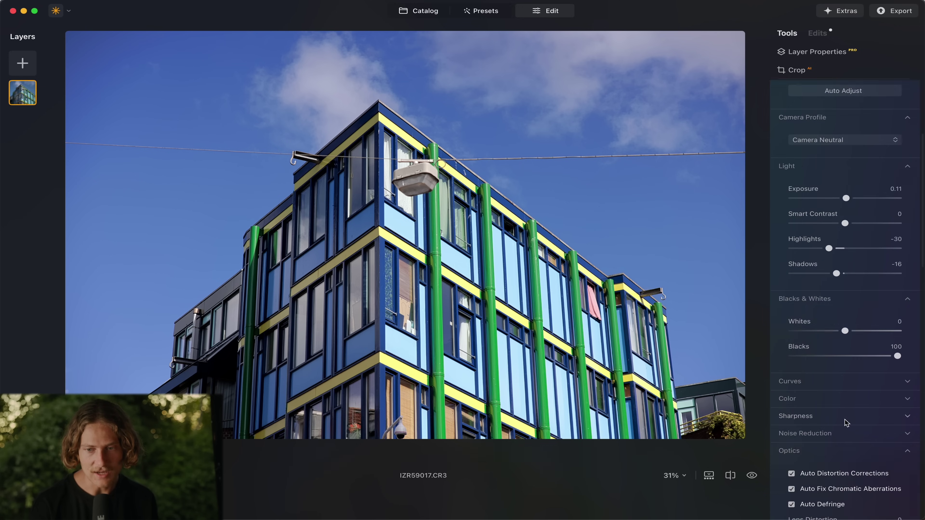
{"action": "left_click", "coordinate": [845, 397]}
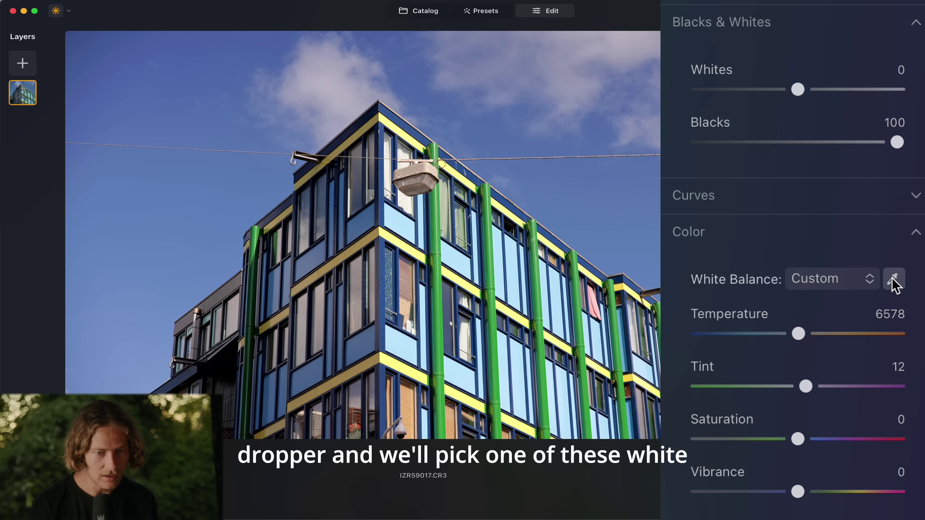
{"action": "left_click", "coordinate": [895, 286]}
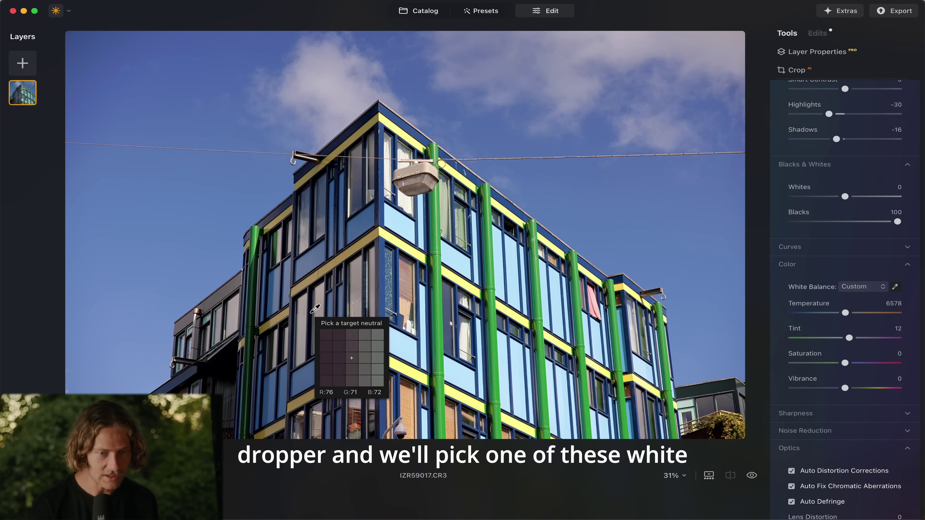
{"action": "left_click", "coordinate": [233, 311]}
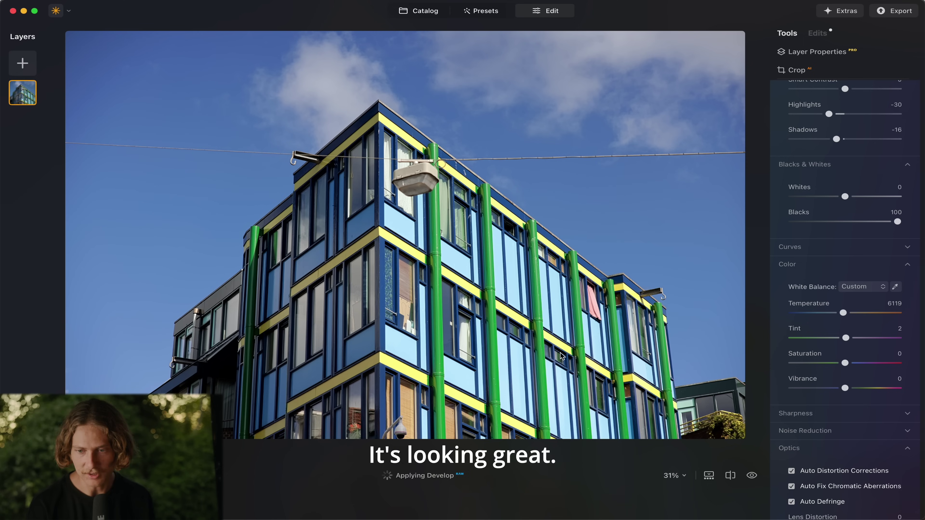
{"action": "scroll", "coordinate": [887, 393], "scroll_direction": "down", "scroll_amount": 3}
- Apply Convert to B&W in the Black & White tool and adjust how reds render in grey
{"action": "scroll", "coordinate": [887, 396], "scroll_direction": "down", "scroll_amount": 10}
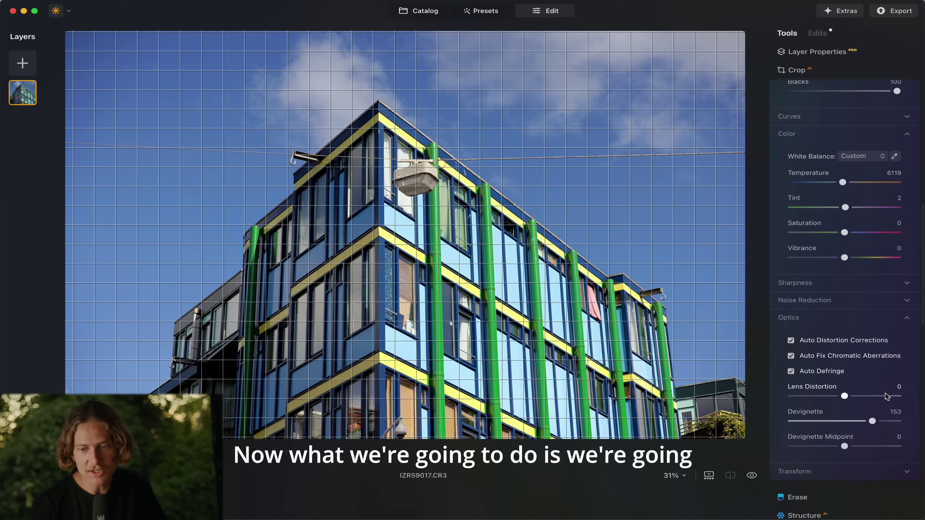
{"action": "scroll", "coordinate": [887, 396], "scroll_direction": "down", "scroll_amount": 2}
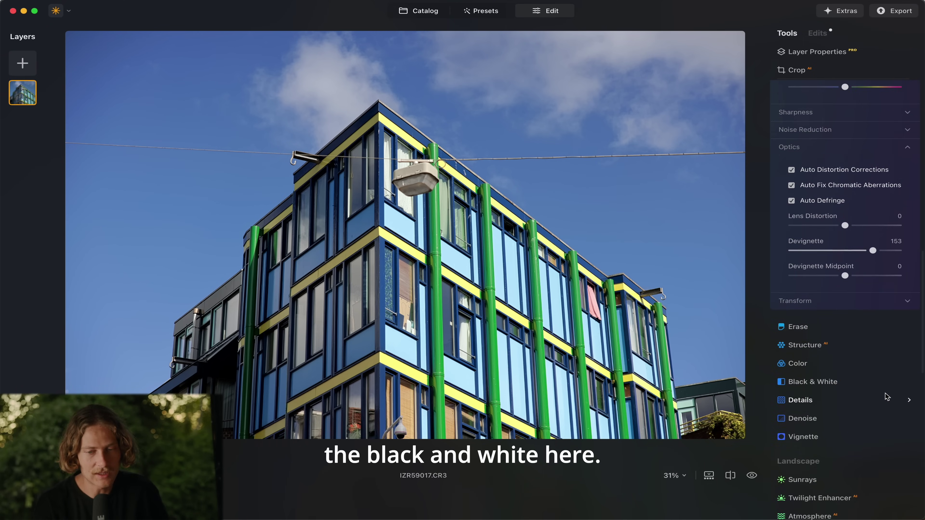
{"action": "left_click", "coordinate": [742, 338]}
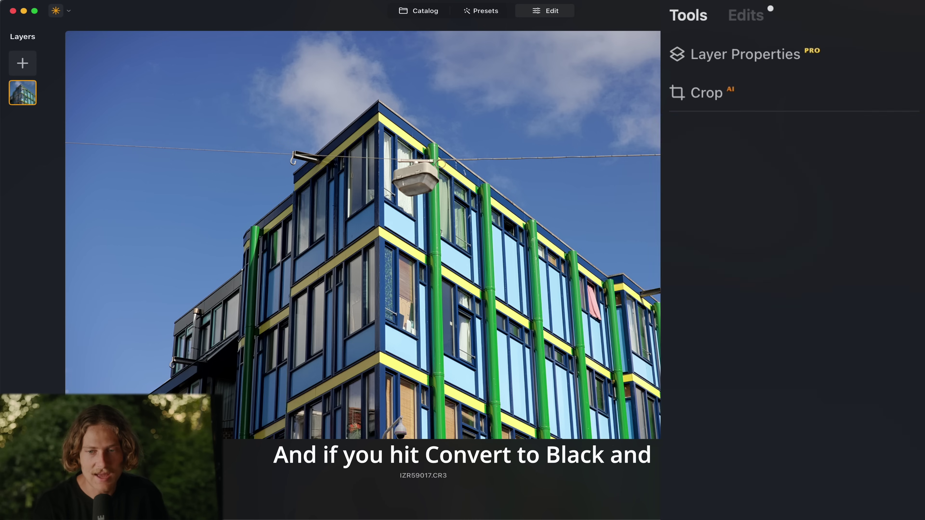
{"action": "left_click", "coordinate": [869, 238]}
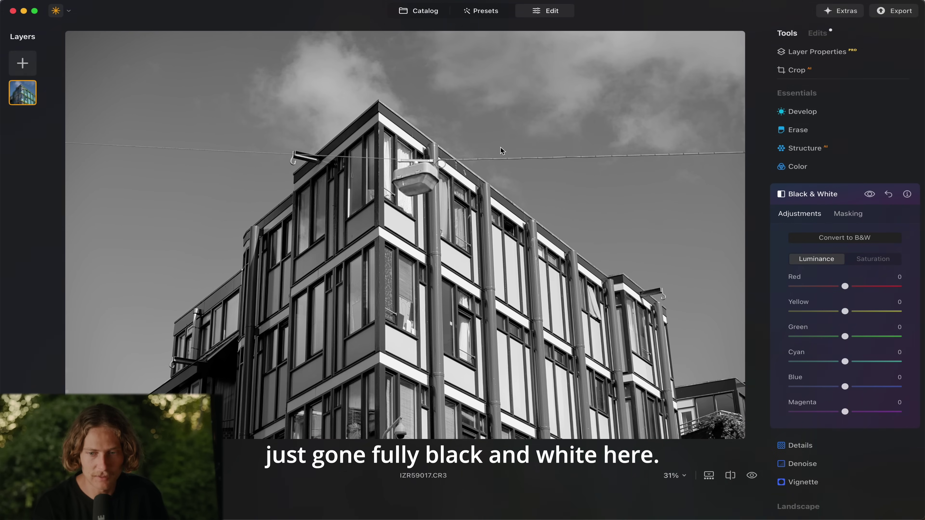
{"action": "left_click_drag", "start_coordinate": [844, 286], "coordinate": [790, 287]}
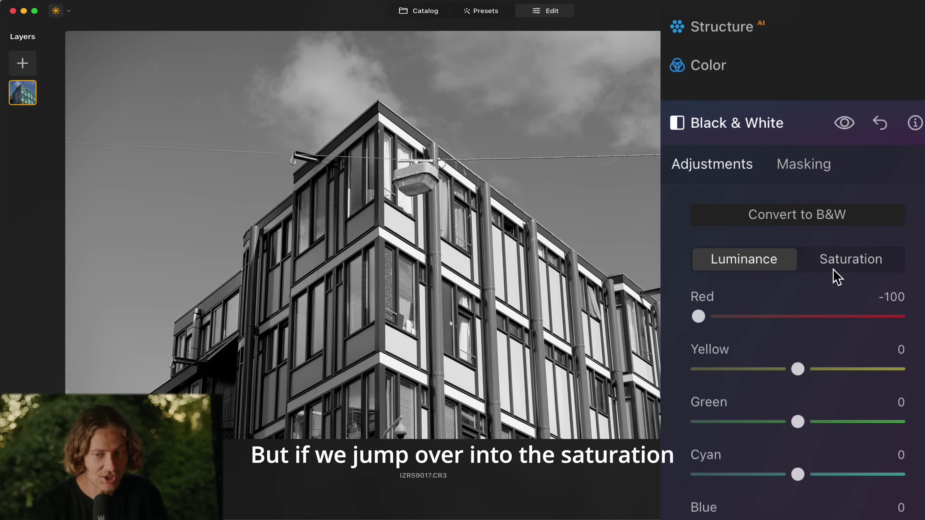
- In Black & White Saturation, try restoring colour to the yellow stripes, green drainpipes and cyan windows
{"action": "left_click", "coordinate": [834, 269]}
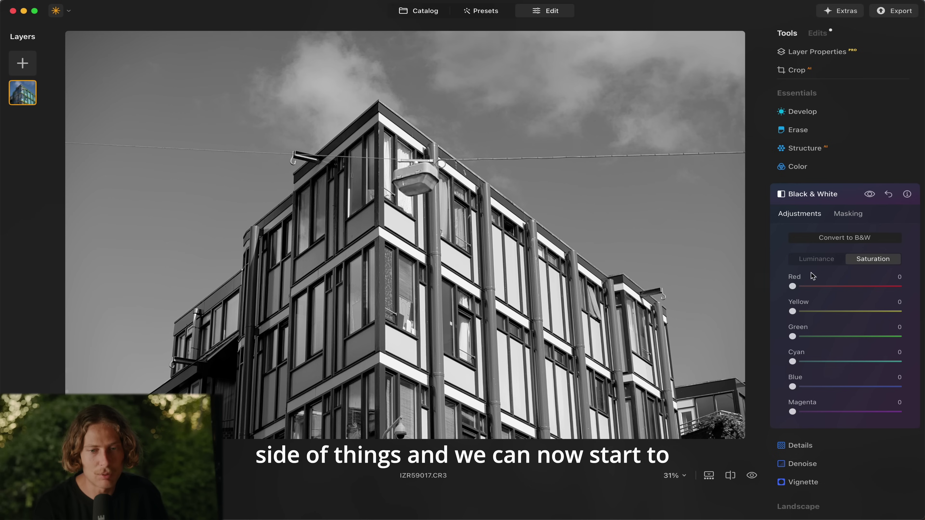
{"action": "left_click_drag", "start_coordinate": [792, 311], "coordinate": [902, 312]}
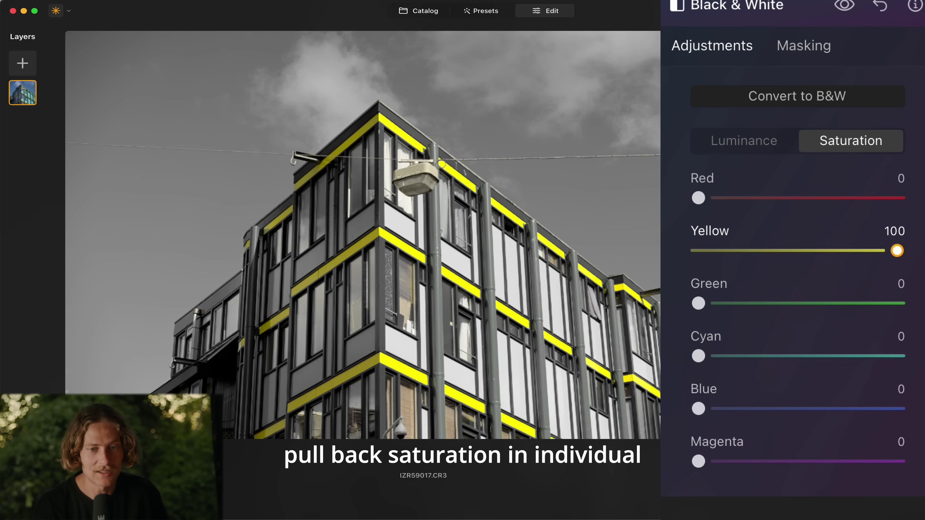
{"action": "left_click_drag", "start_coordinate": [898, 250], "coordinate": [678, 258]}
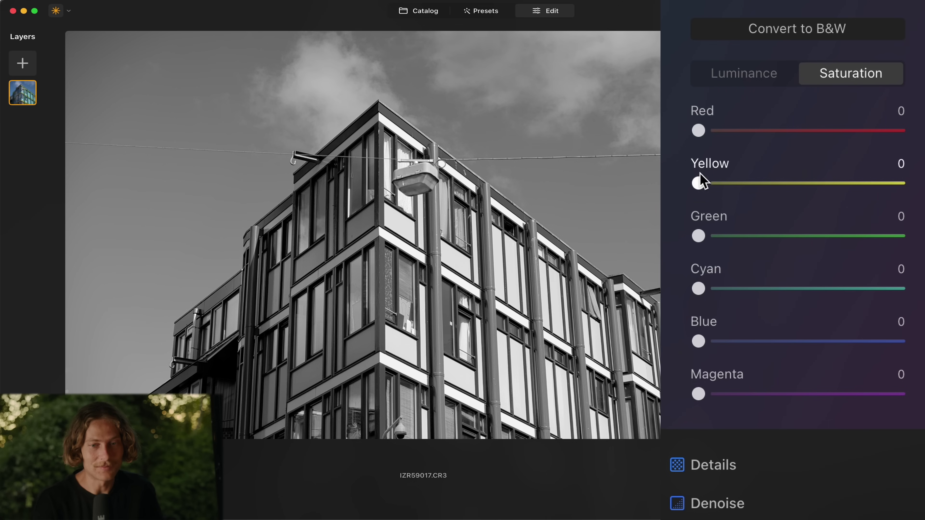
{"action": "left_click_drag", "start_coordinate": [793, 311], "coordinate": [900, 312]}
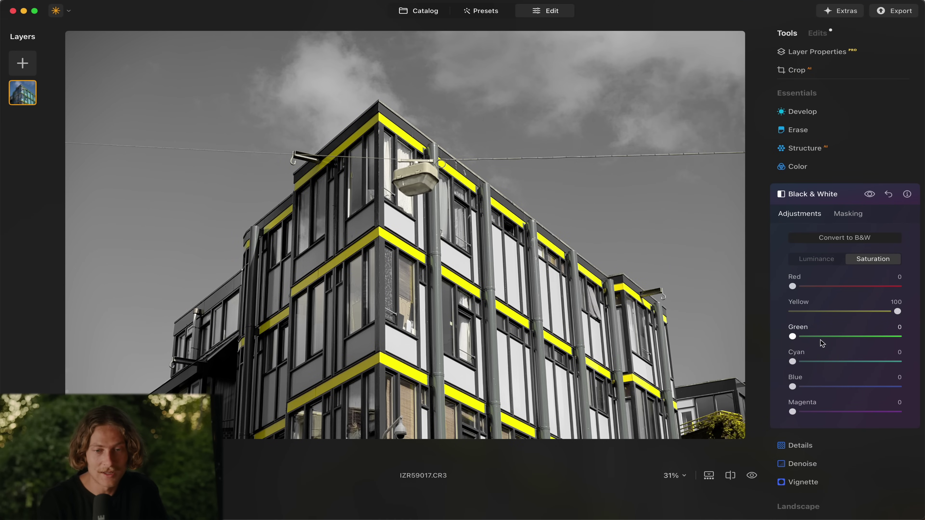
{"action": "left_click_drag", "start_coordinate": [793, 336], "coordinate": [898, 336]}
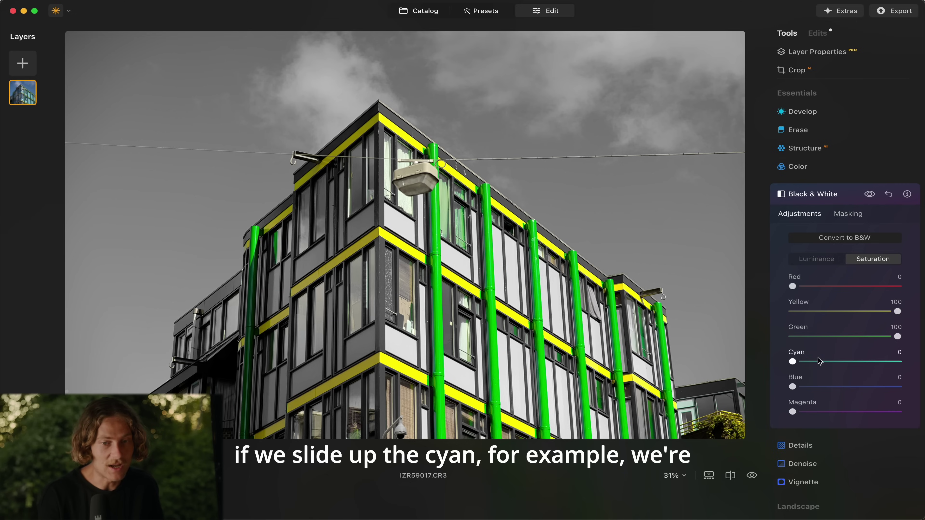
{"action": "left_click_drag", "start_coordinate": [793, 362], "coordinate": [898, 362]}
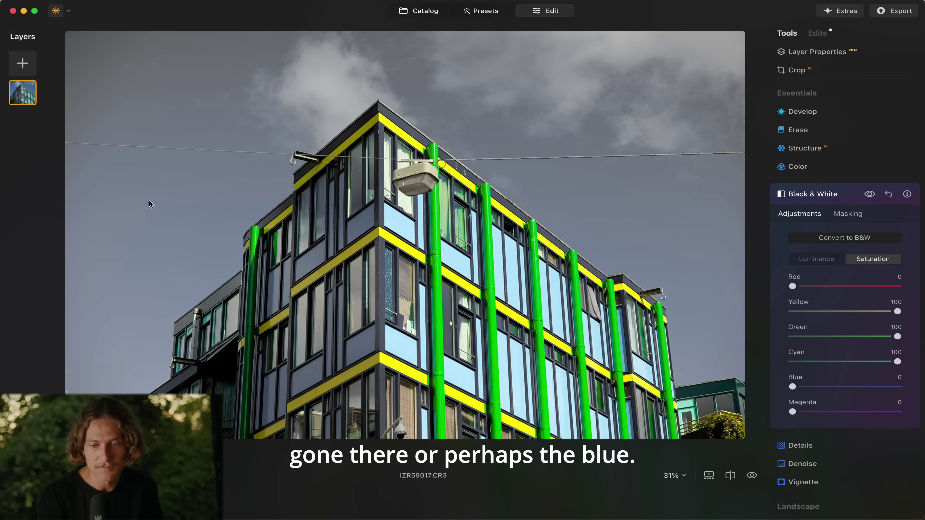
- Keep only blue, returning yellow, green and cyan to grey, with Blue saturation settled at 69
{"action": "left_click_drag", "start_coordinate": [813, 393], "coordinate": [698, 336]}
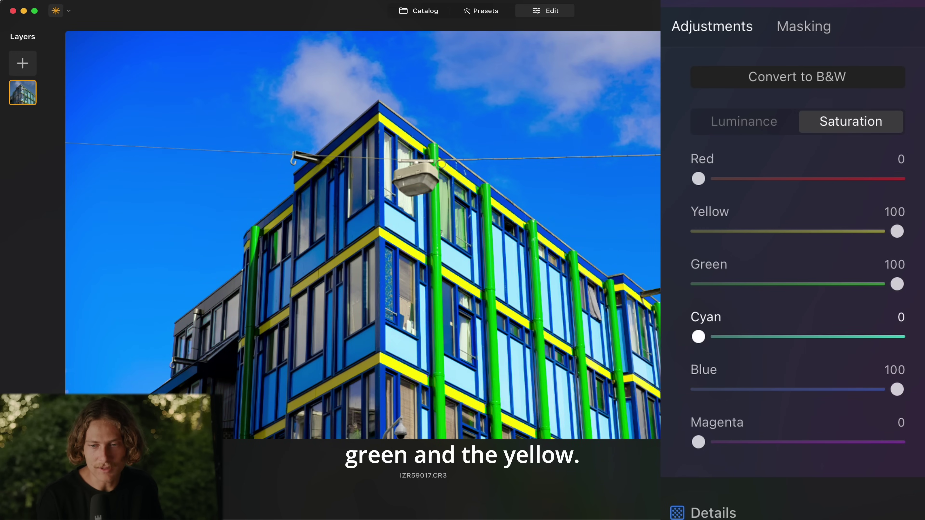
{"action": "left_click_drag", "start_coordinate": [897, 284], "coordinate": [698, 284]}
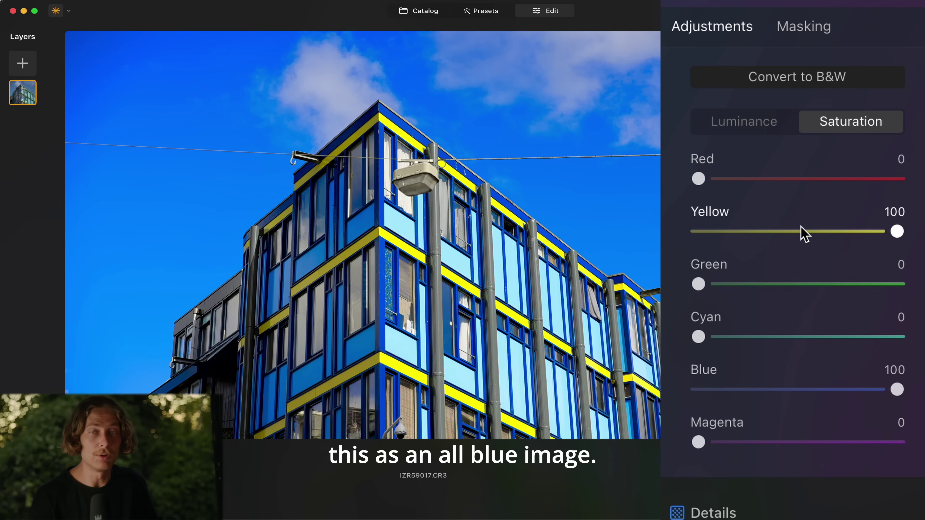
{"action": "left_click_drag", "start_coordinate": [897, 231], "coordinate": [698, 231]}
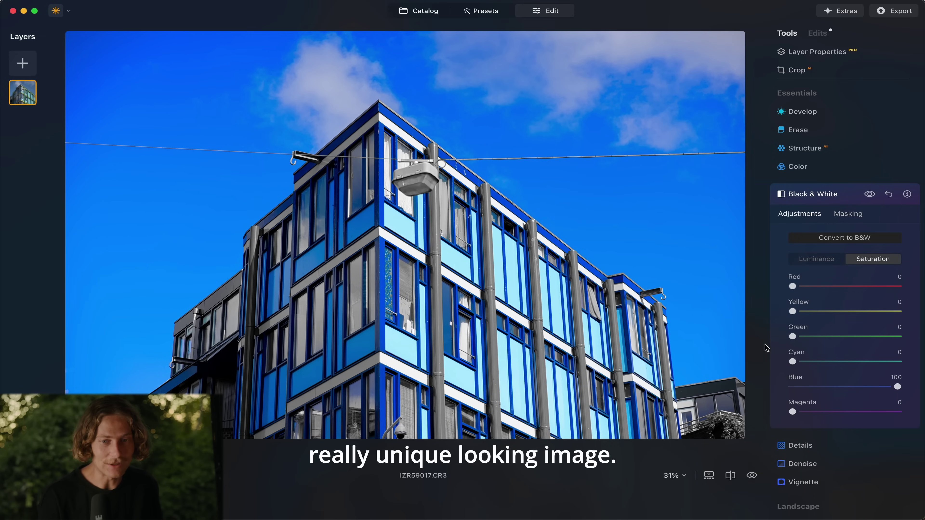
{"action": "left_click_drag", "start_coordinate": [898, 387], "coordinate": [860, 388]}
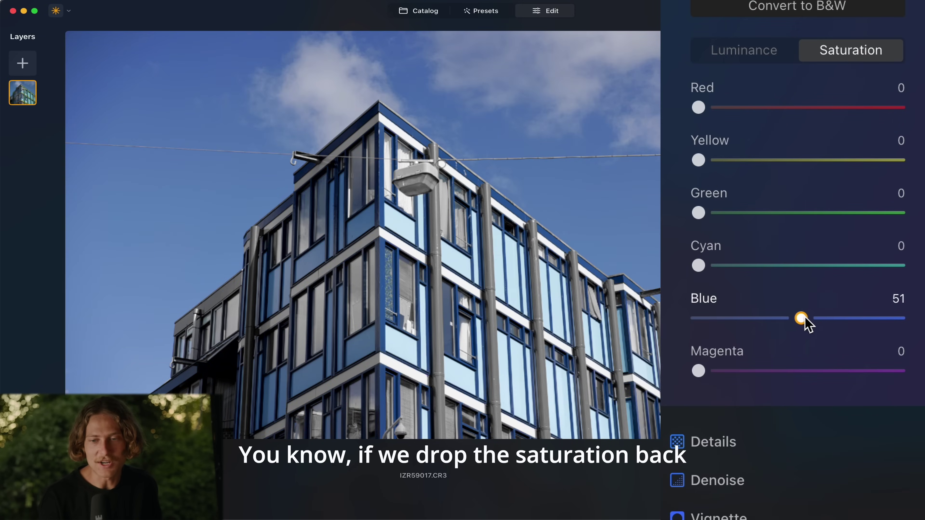
{"action": "left_click_drag", "start_coordinate": [808, 325], "coordinate": [839, 317]}
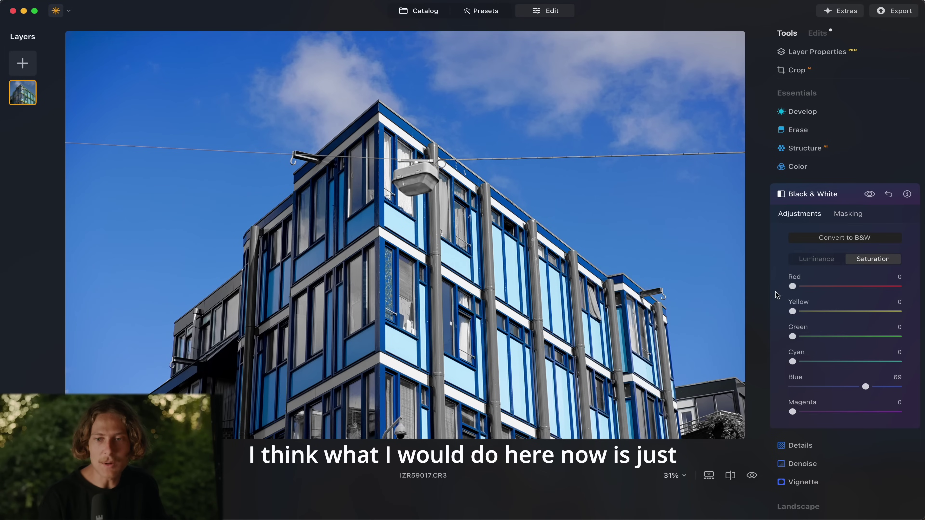
- Compare the edit with the original using backslash, then raise Blue saturation to 76
{"action": "scroll", "coordinate": [873, 267], "scroll_direction": "up", "scroll_amount": 5}
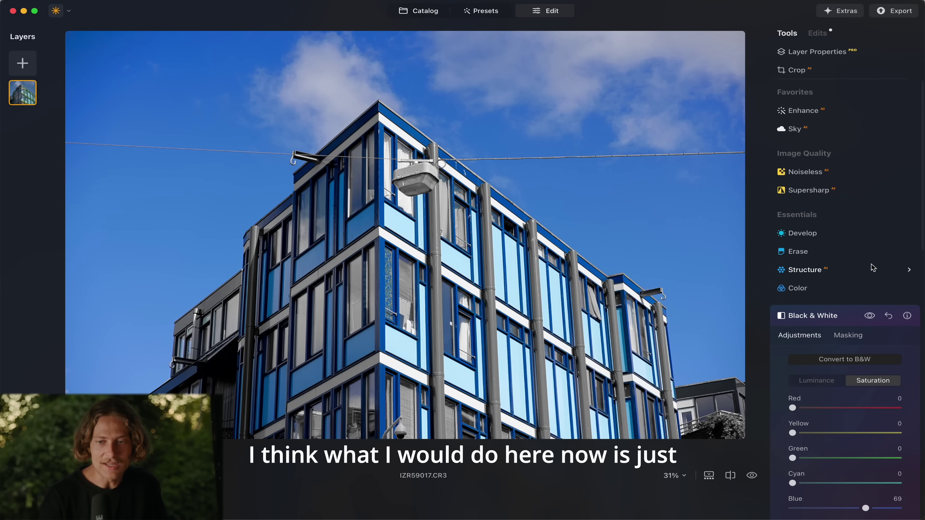
{"action": "scroll", "coordinate": [873, 267], "scroll_direction": "down", "scroll_amount": 10}
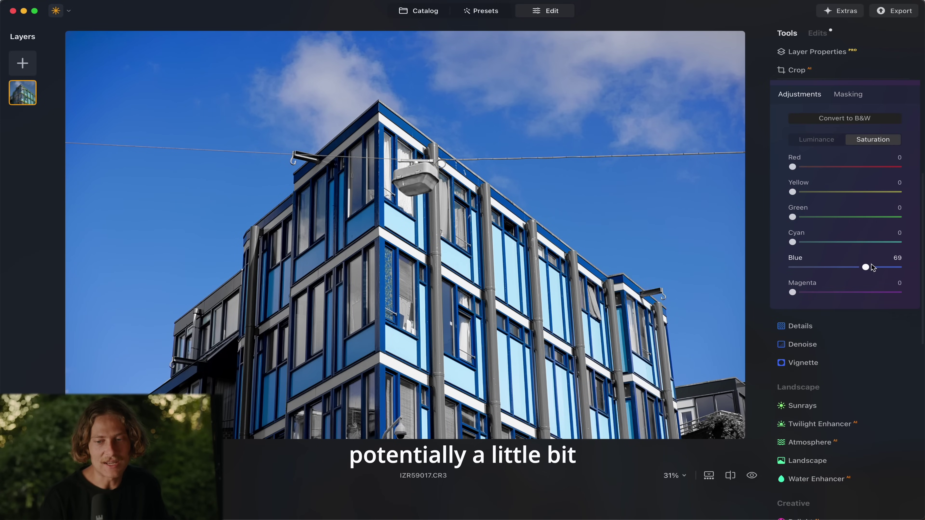
{"action": "scroll", "coordinate": [873, 267], "scroll_direction": "up", "scroll_amount": 2}
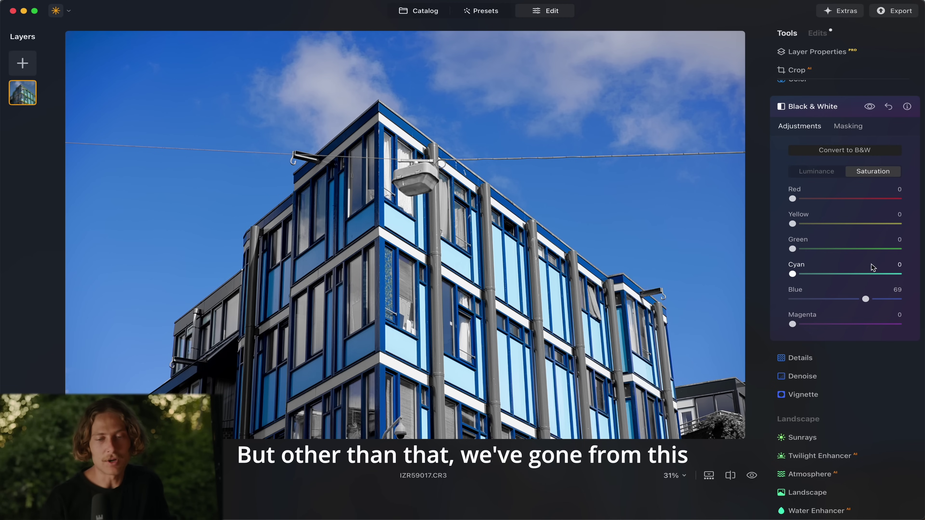
{"action": "key", "text": "backslash"}
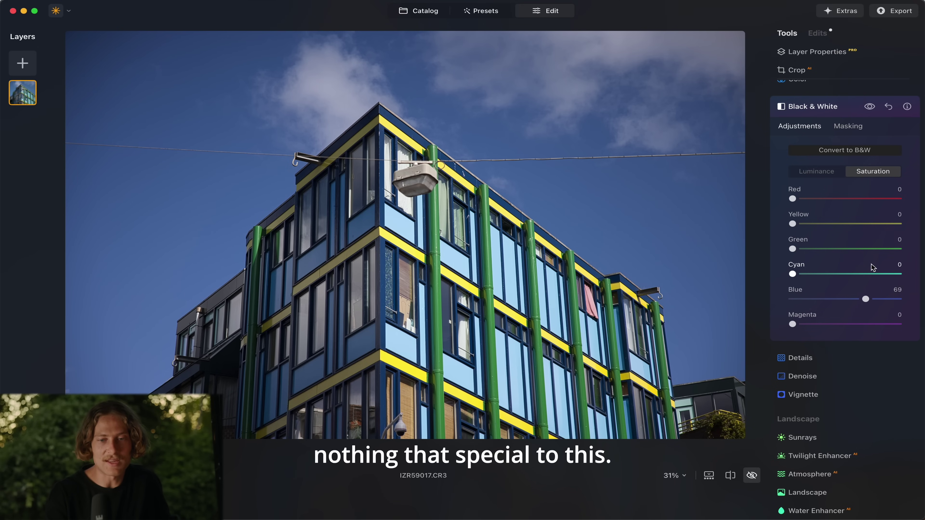
{"action": "key", "text": "backslash"}
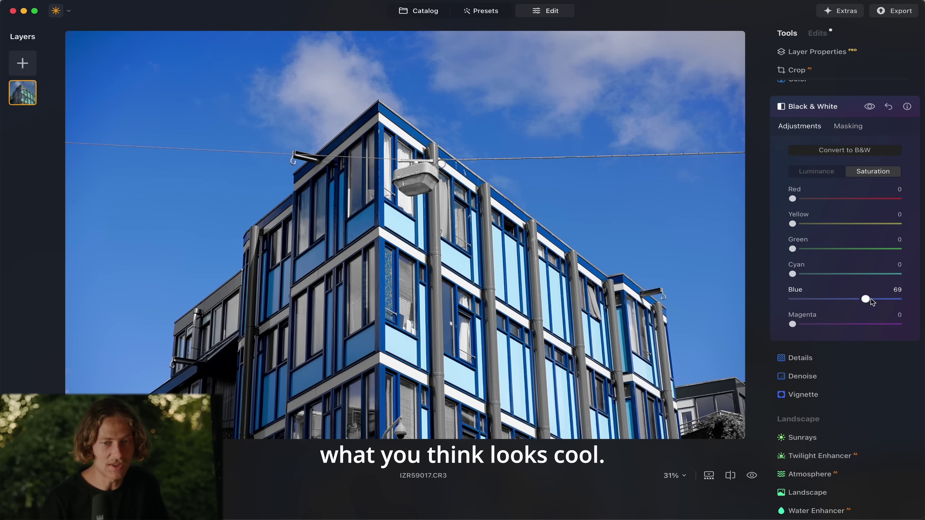
{"action": "mouse_move", "coordinate": [872, 302]}
{"action": "left_mouse_down"}
{"action": "mouse_move", "coordinate": [834, 301]}
{"action": "mouse_move", "coordinate": [875, 303]}
{"action": "left_mouse_up"}
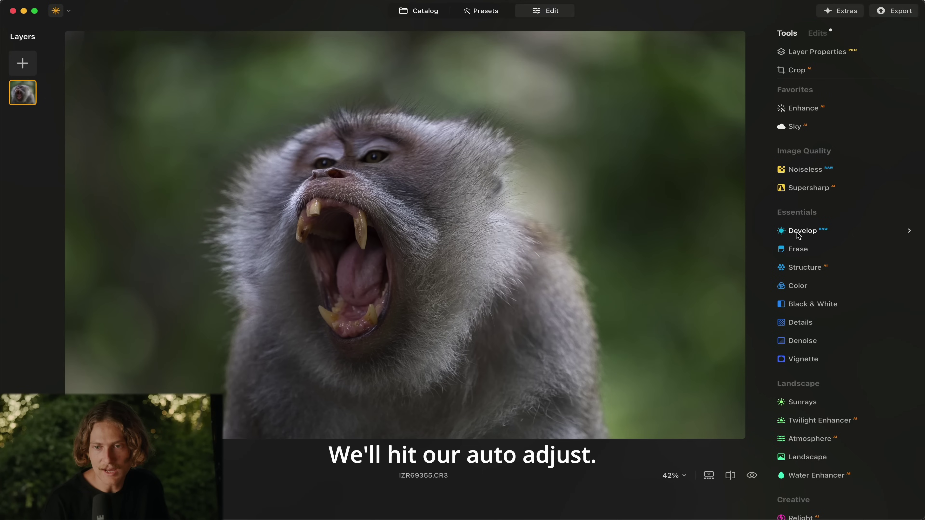
- Auto-adjust the macaque photo with the Camera Neutral profile and set Temperature to 5519
{"action": "left_click", "coordinate": [802, 230]}
{"action": "left_click", "coordinate": [830, 119]}
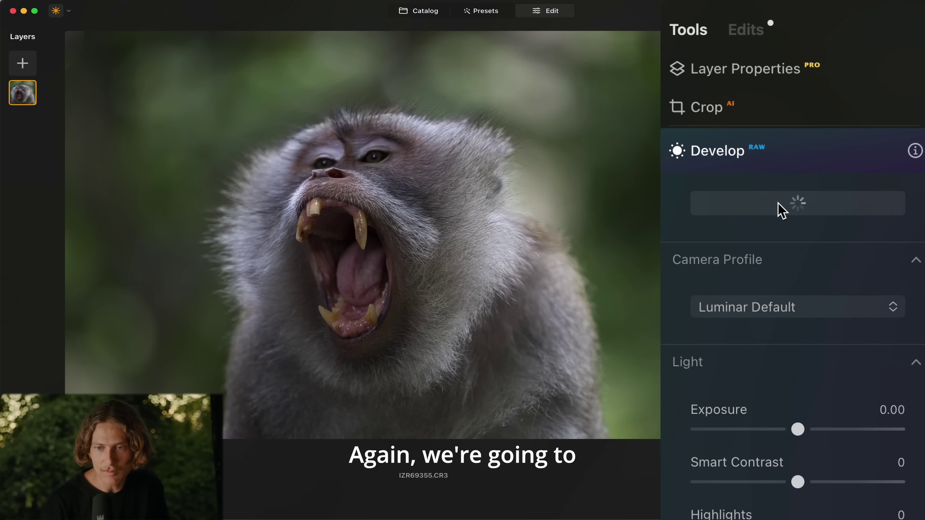
{"action": "left_click", "coordinate": [769, 313]}
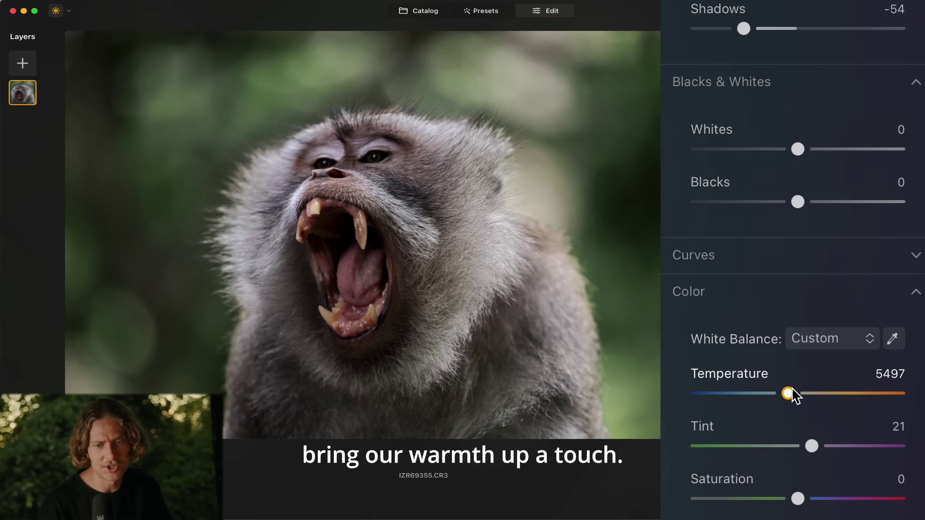
{"action": "left_click_drag", "start_coordinate": [789, 393], "coordinate": [840, 447]}
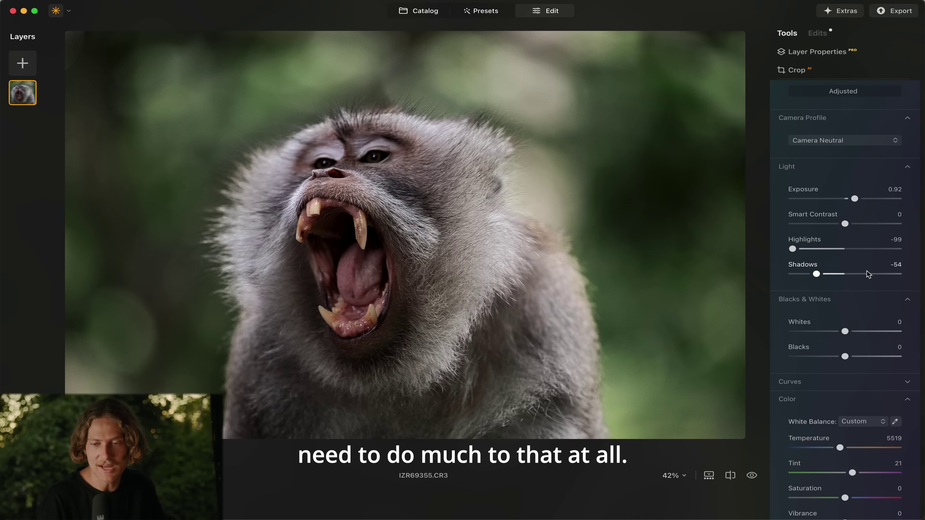
- Collapse the Develop colour settings and expand the Color tool's HSL controls
{"action": "left_click", "coordinate": [849, 399]}
{"action": "scroll", "coordinate": [849, 356], "scroll_direction": "down", "scroll_amount": 5}
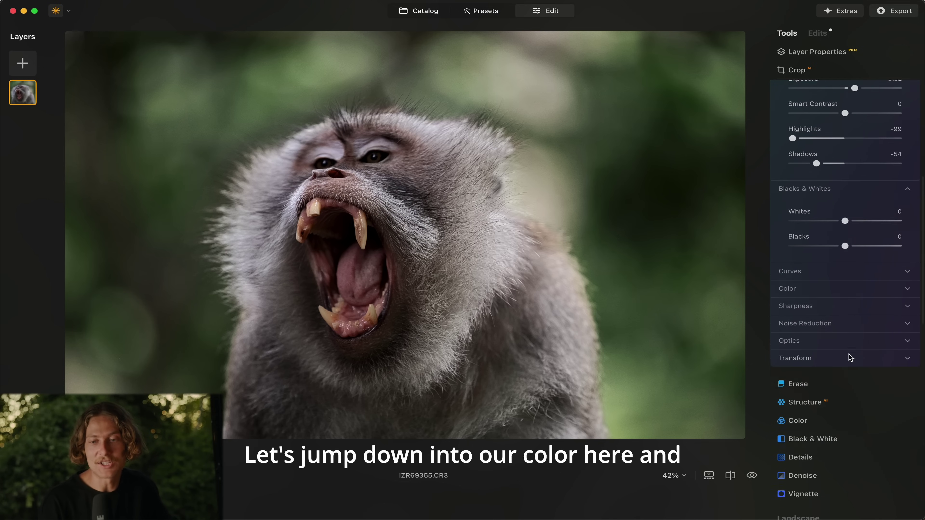
{"action": "scroll", "coordinate": [849, 356], "scroll_direction": "down", "scroll_amount": 2}
{"action": "left_click", "coordinate": [847, 350]}
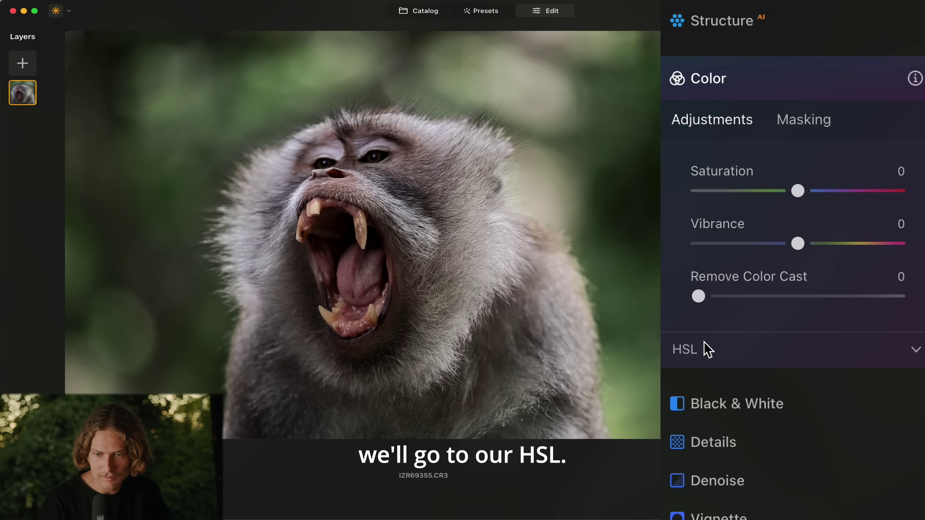
{"action": "left_click", "coordinate": [701, 349]}
{"action": "scroll", "coordinate": [801, 328], "scroll_direction": "down", "scroll_amount": 8}
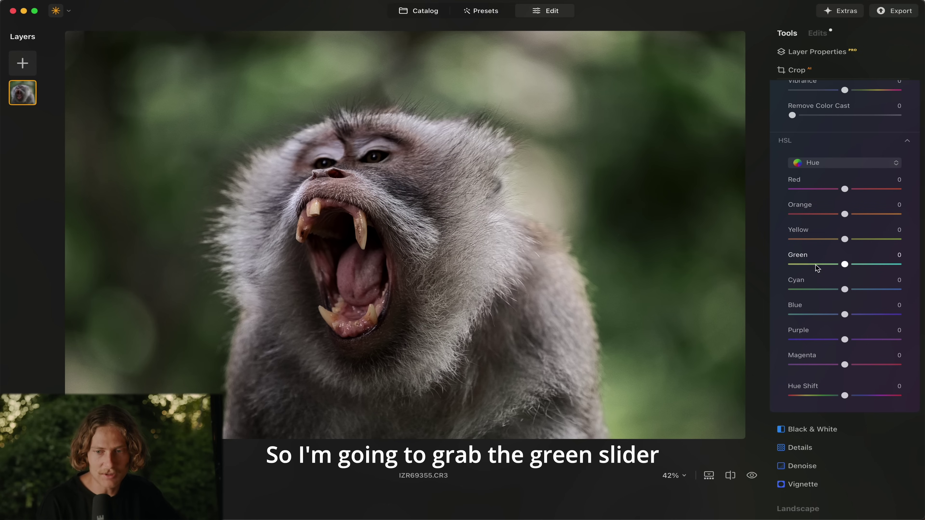
- After testing the hue extremes, set Green hue to -21 and Yellow hue to 22
{"action": "mouse_move", "coordinate": [843, 265]}
{"action": "left_mouse_down"}
{"action": "mouse_move", "coordinate": [835, 264]}
{"action": "mouse_move", "coordinate": [848, 226]}
{"action": "mouse_move", "coordinate": [821, 251]}
{"action": "mouse_move", "coordinate": [850, 251]}
{"action": "left_mouse_up"}
{"action": "left_click_drag", "start_coordinate": [808, 175], "coordinate": [904, 166]}
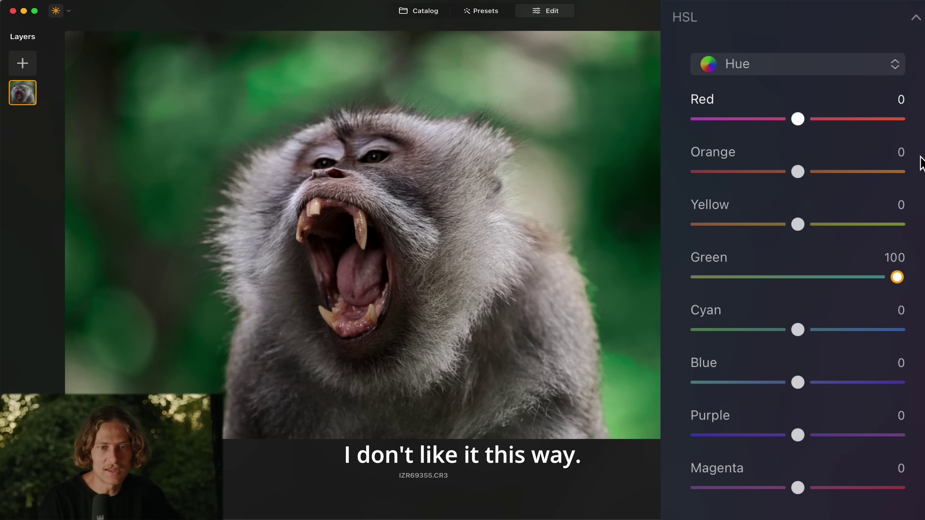
{"action": "left_click_drag", "start_coordinate": [897, 277], "coordinate": [698, 278]}
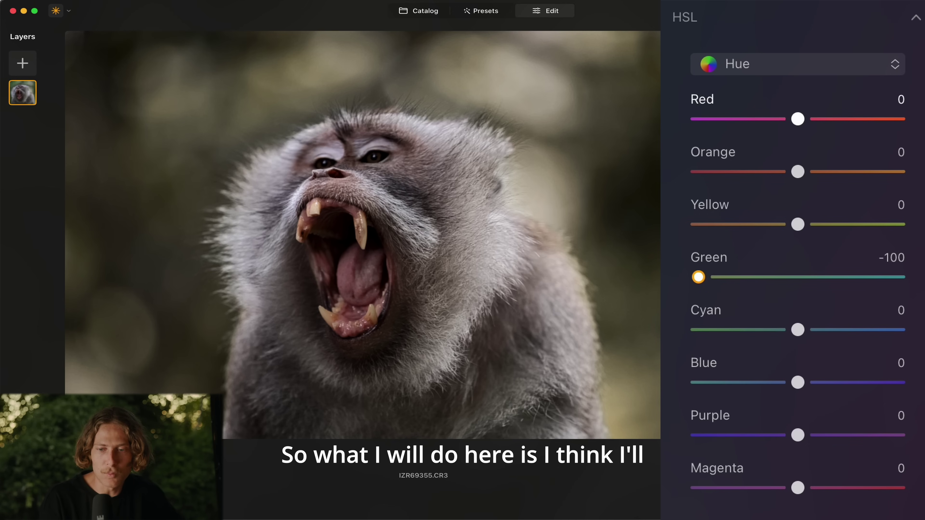
{"action": "mouse_move", "coordinate": [699, 277]}
{"action": "left_mouse_down"}
{"action": "mouse_move", "coordinate": [746, 229]}
{"action": "mouse_move", "coordinate": [795, 254]}
{"action": "mouse_move", "coordinate": [776, 251]}
{"action": "left_mouse_up"}
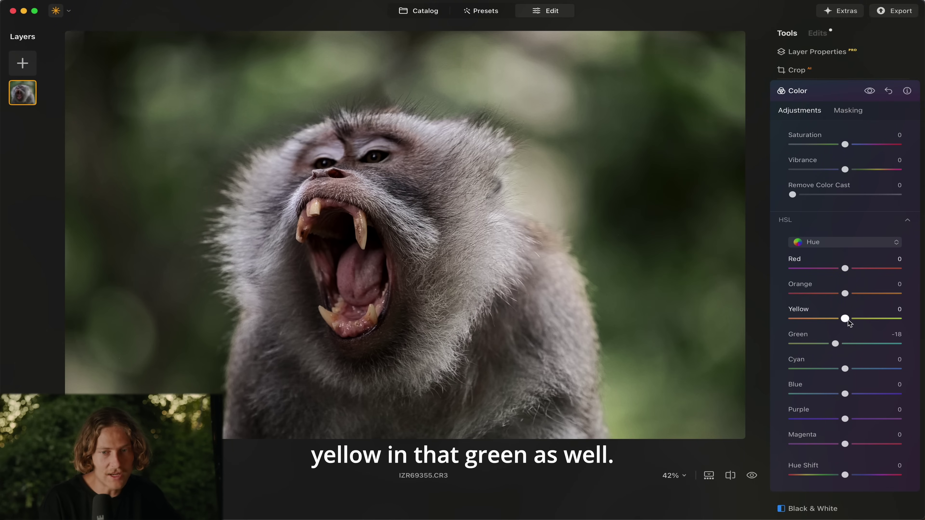
{"action": "mouse_move", "coordinate": [905, 323]}
{"action": "left_mouse_down"}
{"action": "mouse_move", "coordinate": [793, 319]}
{"action": "mouse_move", "coordinate": [819, 334]}
{"action": "mouse_move", "coordinate": [903, 321]}
{"action": "left_mouse_up"}
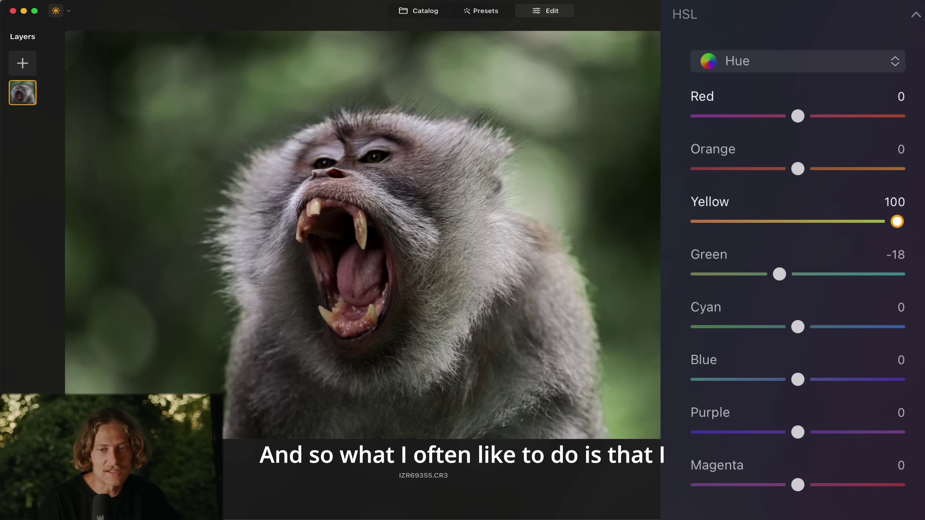
{"action": "left_click_drag", "start_coordinate": [919, 259], "coordinate": [826, 260]}
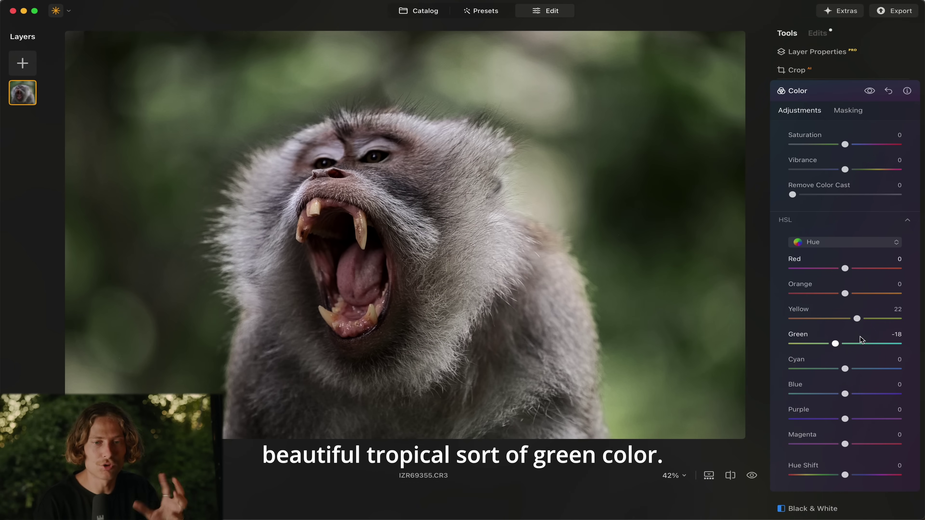
{"action": "left_click_drag", "start_coordinate": [835, 343], "coordinate": [834, 344]}
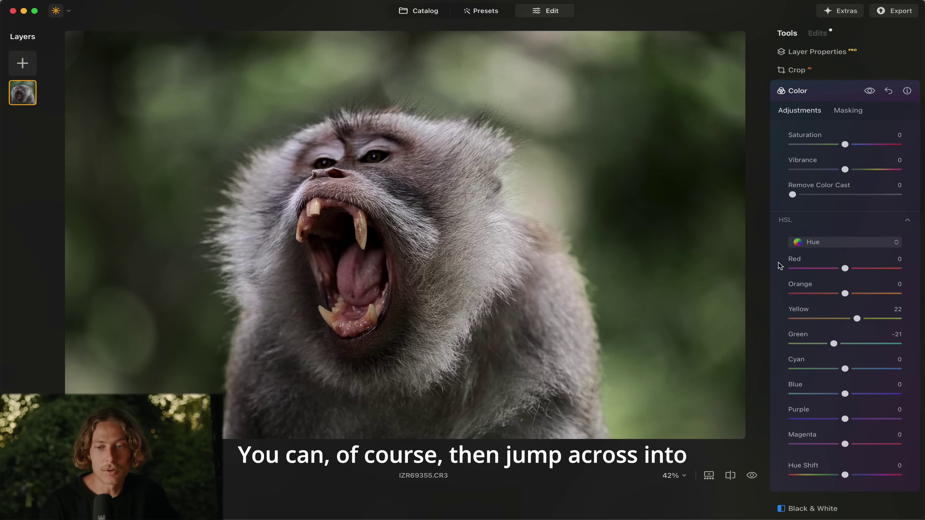
- Switch HSL to Saturation and set Green to 28 and Yellow to 32
{"action": "left_click", "coordinate": [850, 244]}
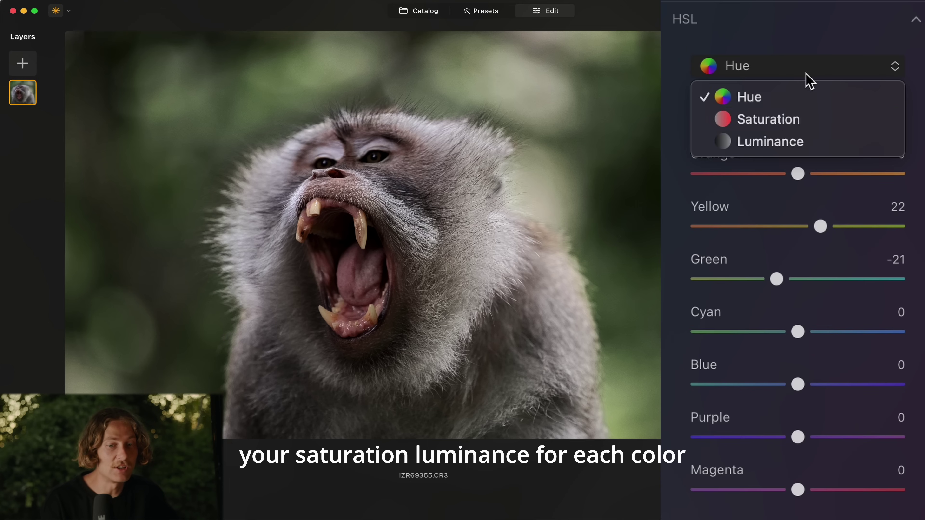
{"action": "left_click", "coordinate": [839, 269]}
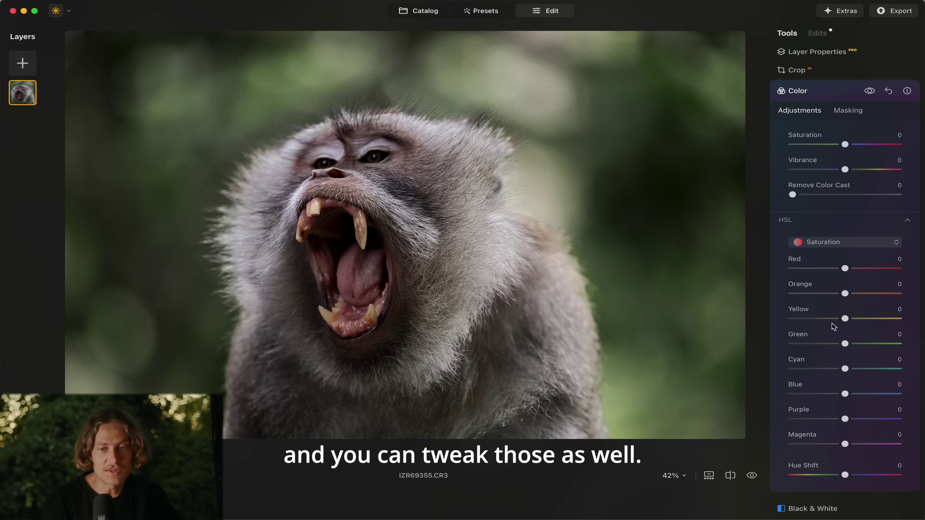
{"action": "left_click_drag", "start_coordinate": [845, 344], "coordinate": [877, 344]}
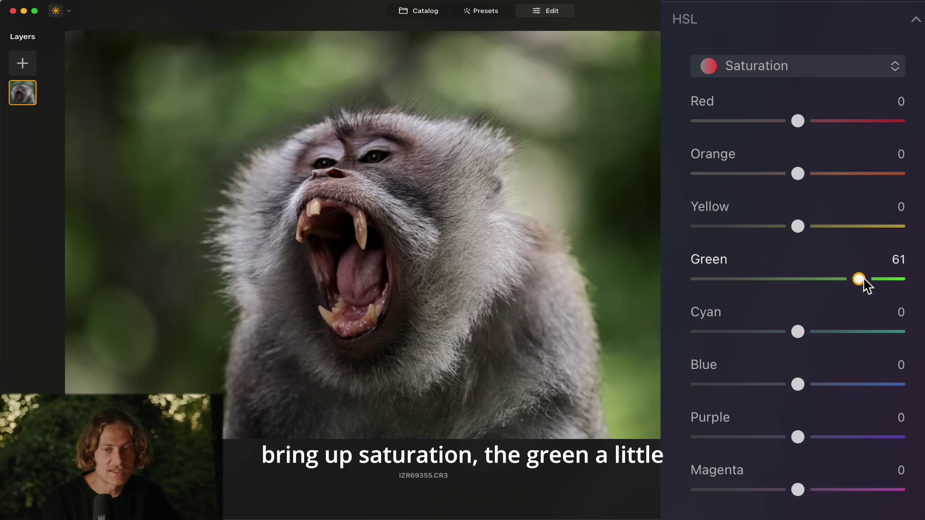
{"action": "left_click_drag", "start_coordinate": [864, 281], "coordinate": [830, 286]}
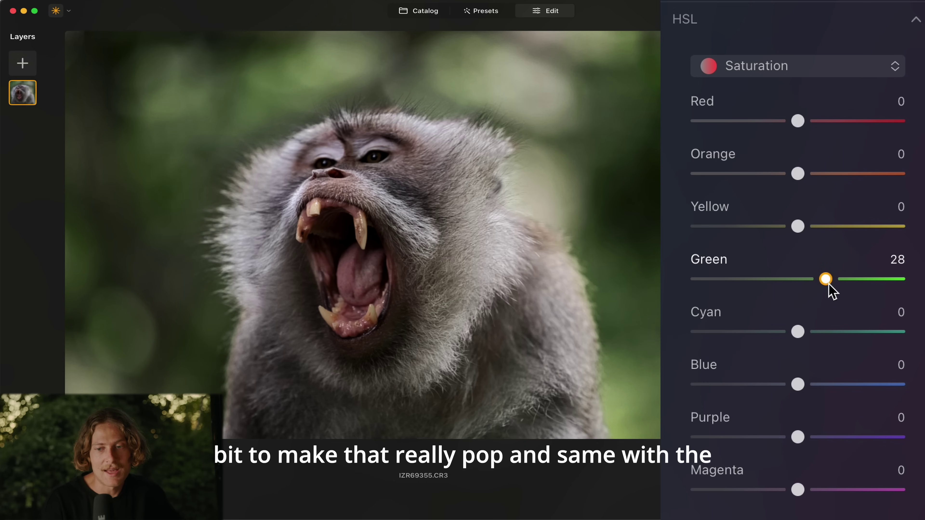
{"action": "left_click_drag", "start_coordinate": [822, 227], "coordinate": [835, 229]}
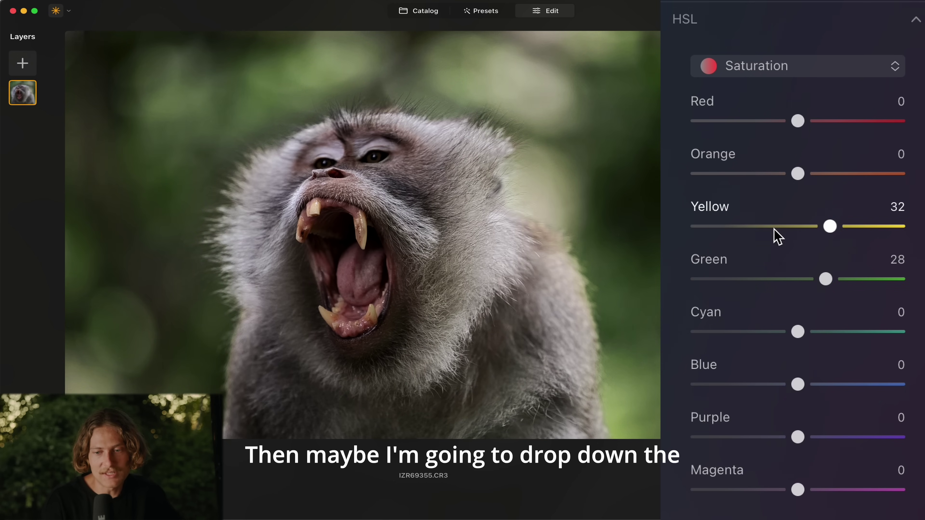
- Desaturate Cyan to -42, Blue to -40 and Purple to -32
{"action": "left_click", "coordinate": [756, 333]}
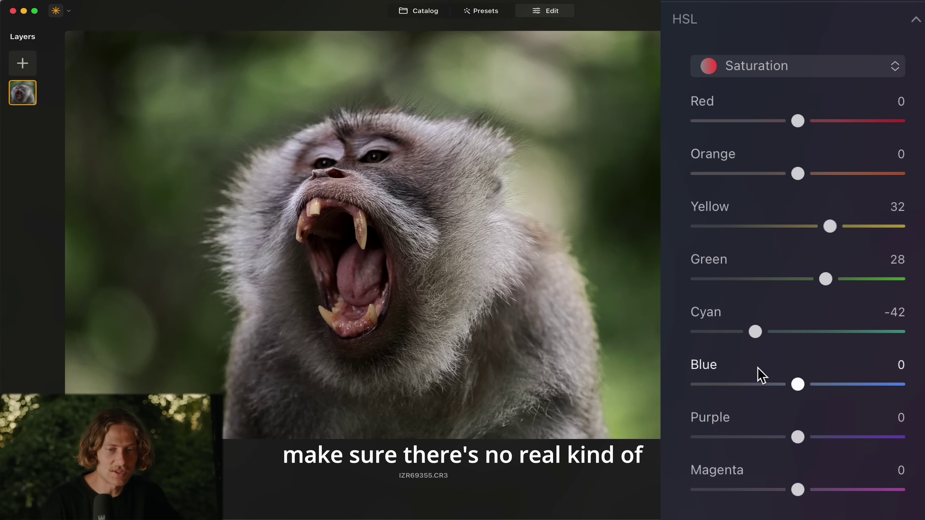
{"action": "left_click", "coordinate": [759, 384]}
{"action": "left_click", "coordinate": [762, 437]}
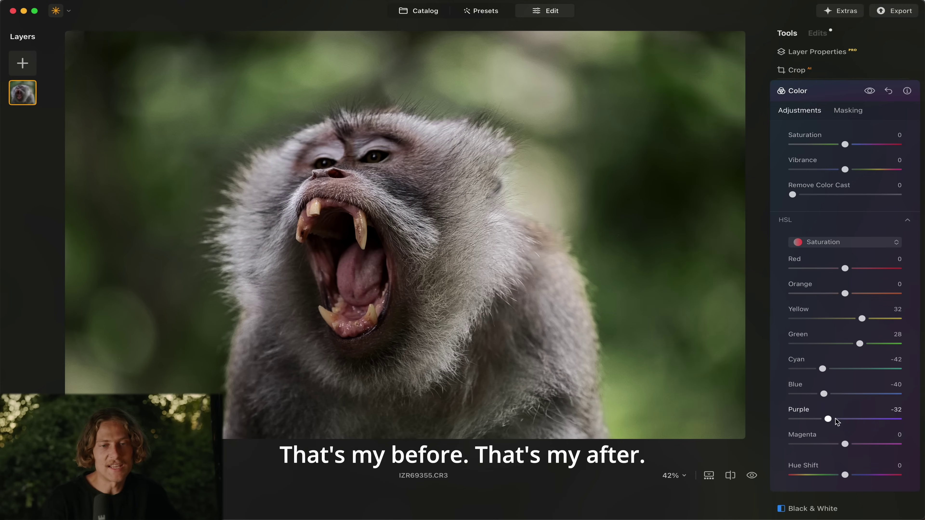
{"action": "key", "text": "backslash"}
{"action": "key", "text": "backslash"}
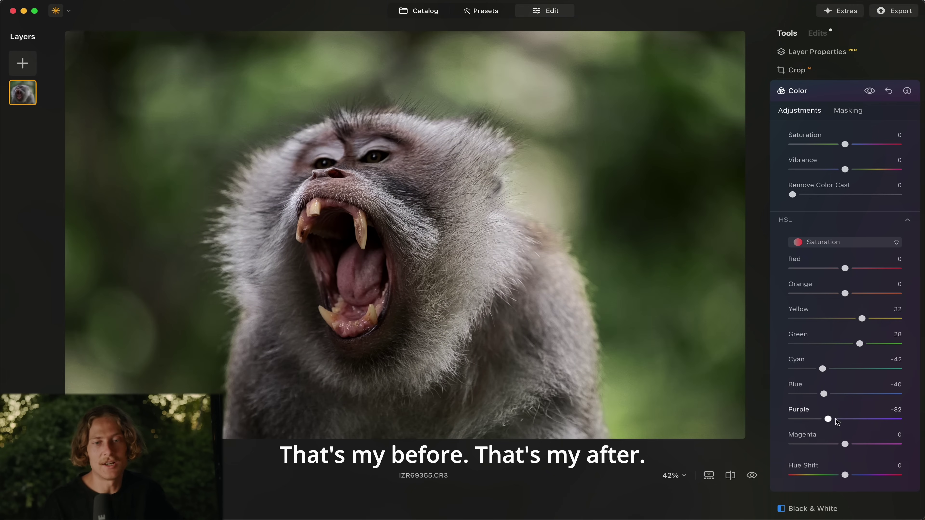